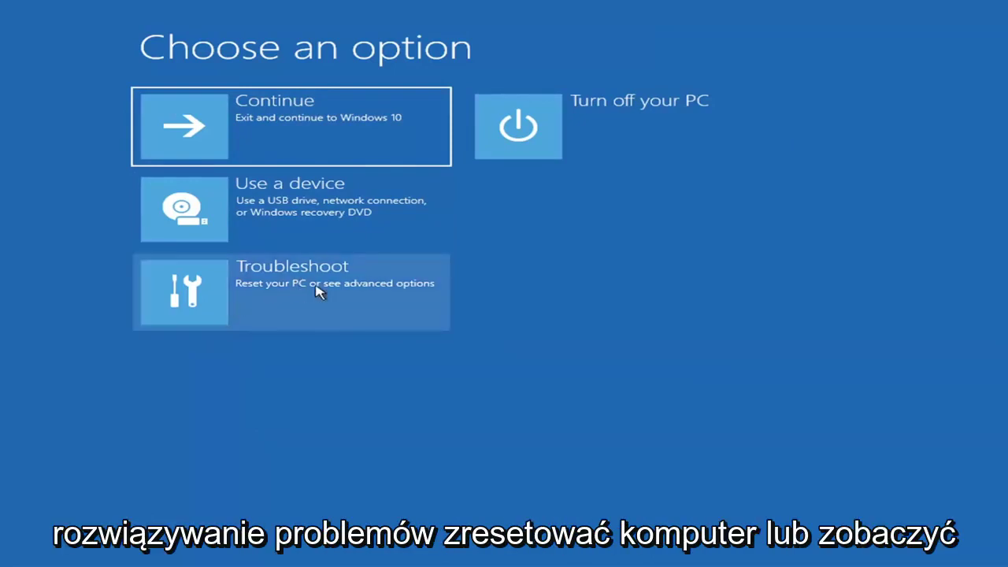
- Run Startup Repair from the advanced troubleshooting options
click(376, 300)
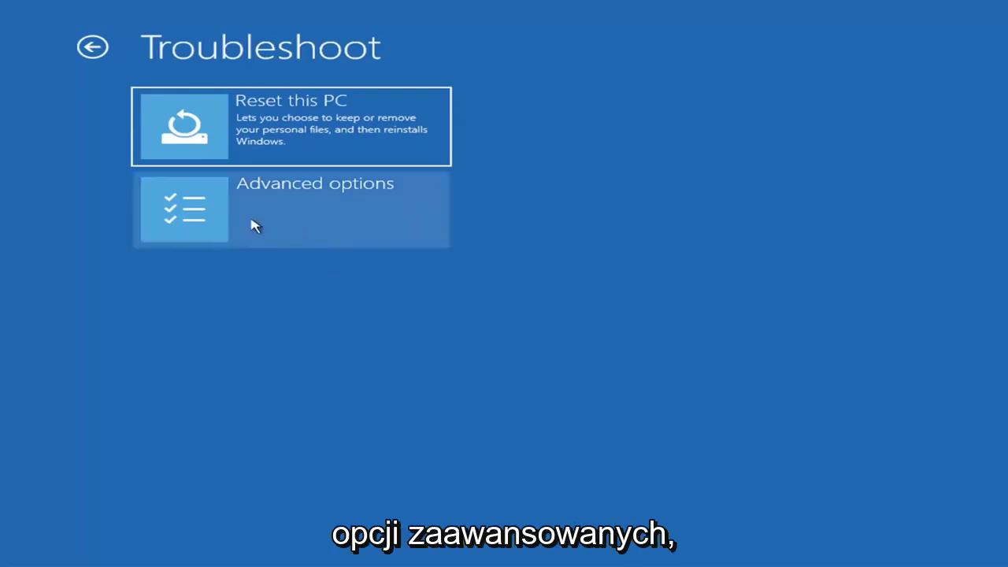
click(315, 214)
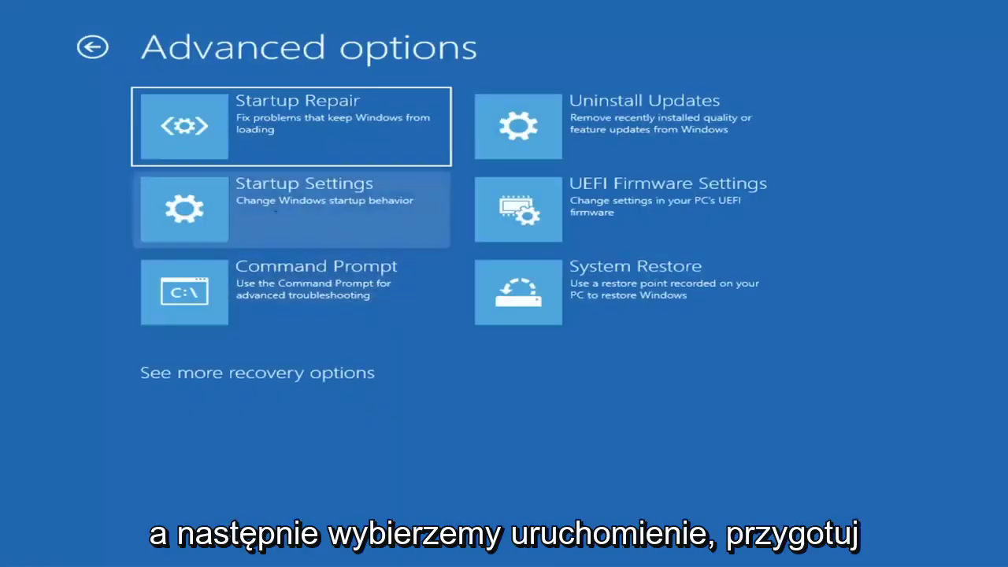
click(262, 136)
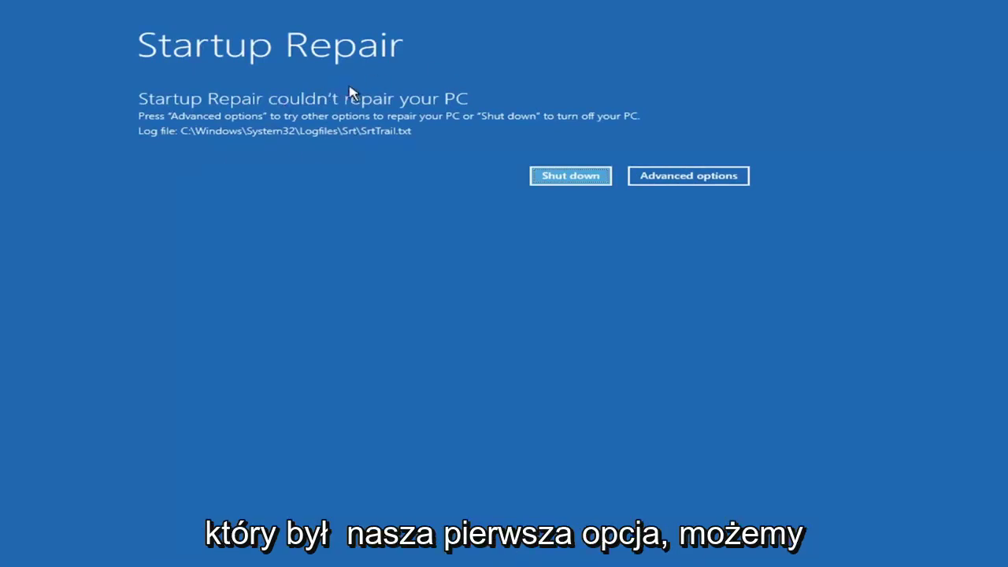
- Return to the advanced recovery options and review the Startup Settings and Uninstall Updates choices without applying any
click(704, 176)
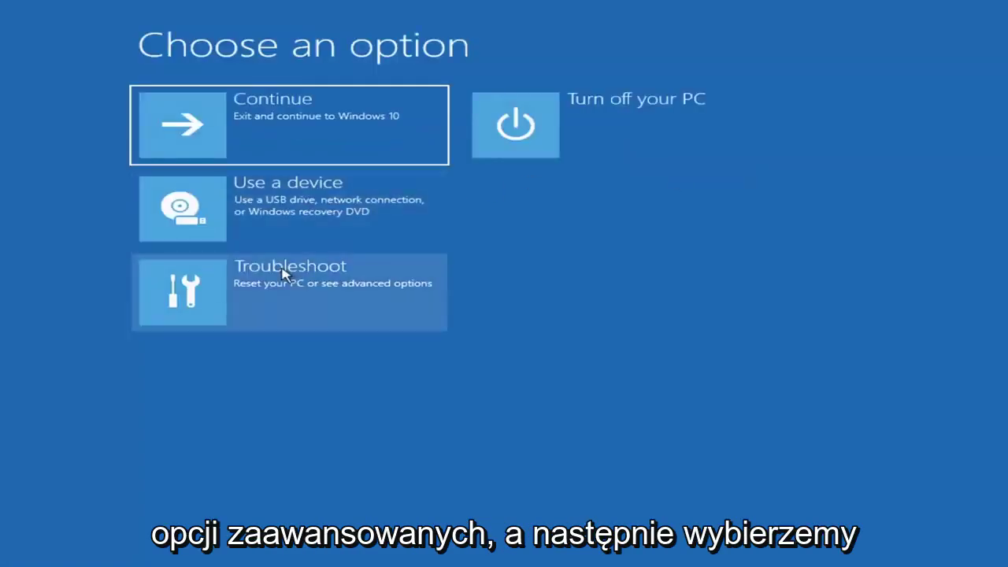
click(254, 303)
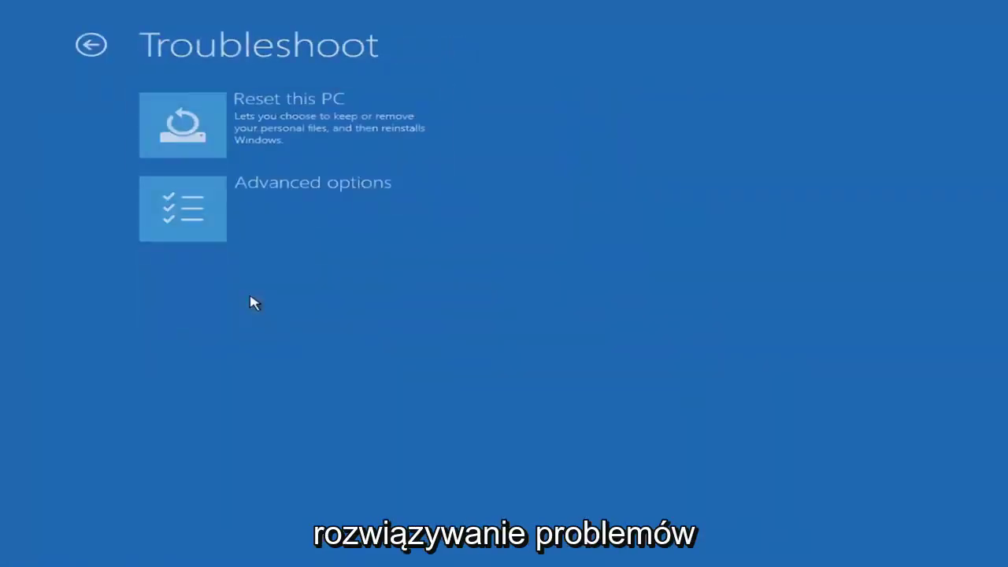
click(263, 218)
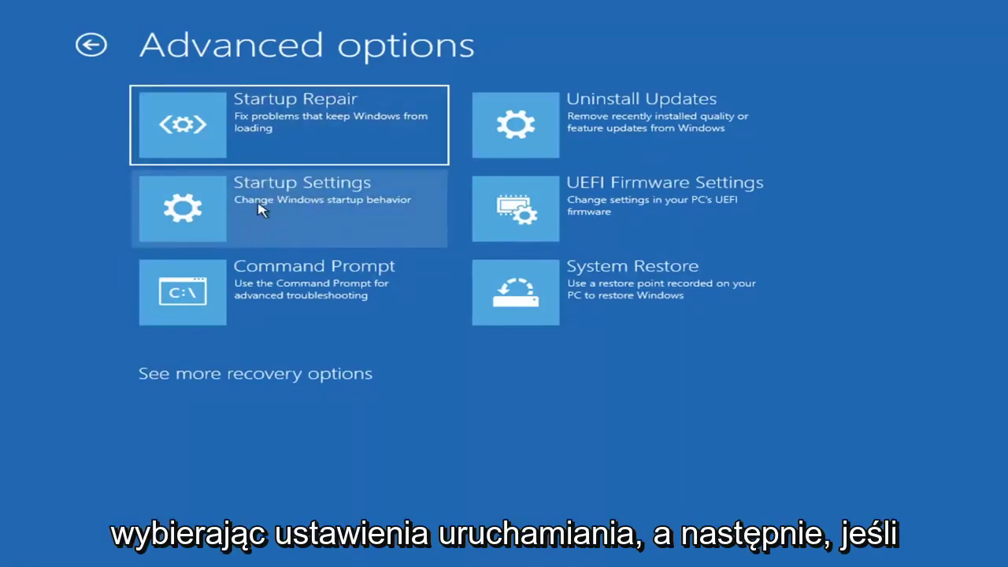
click(260, 210)
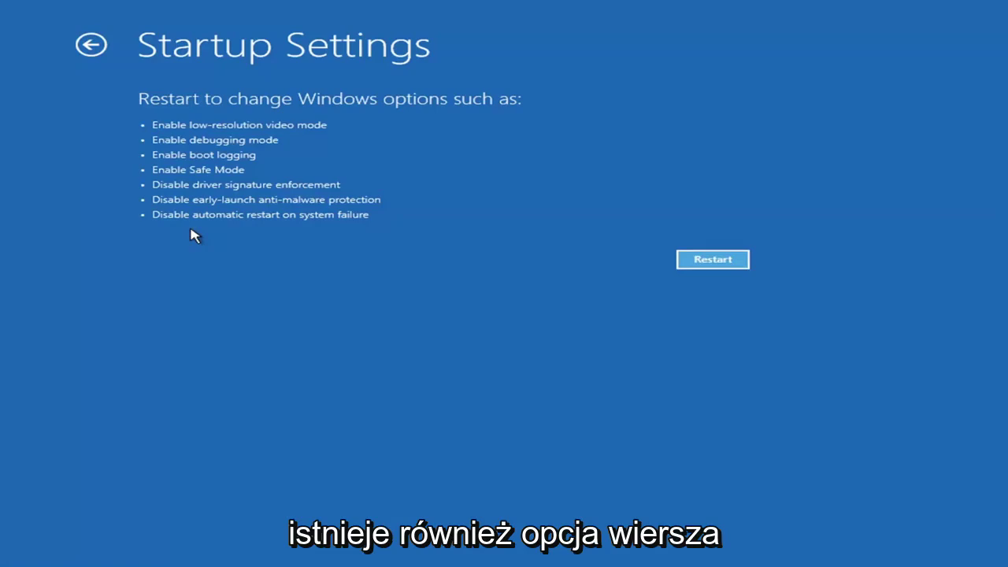
click(88, 45)
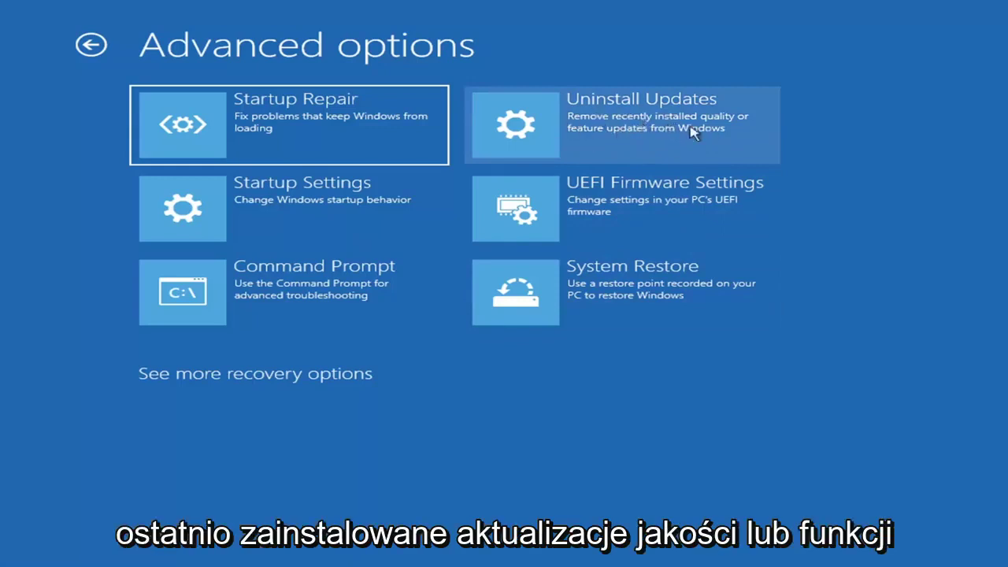
click(590, 129)
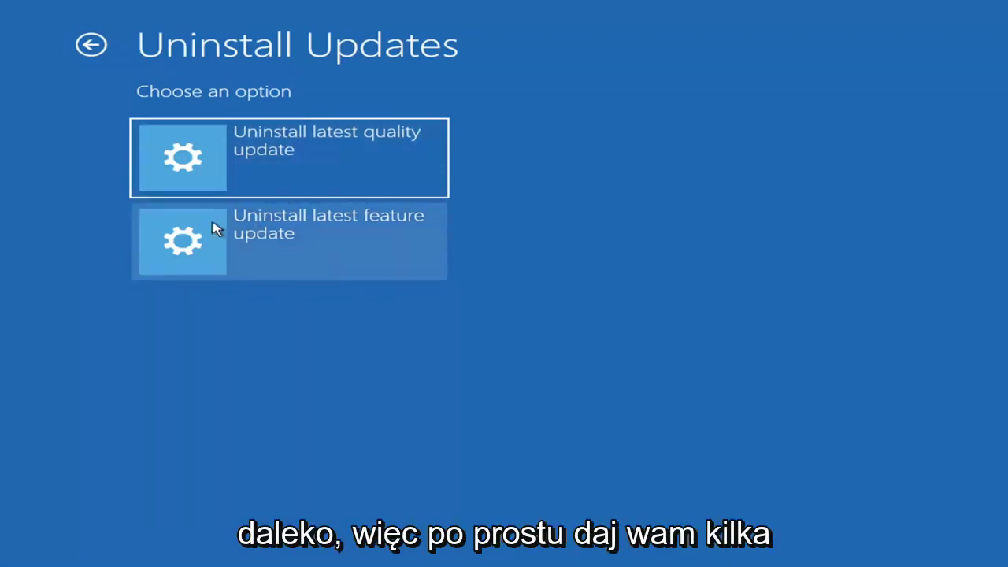
click(90, 45)
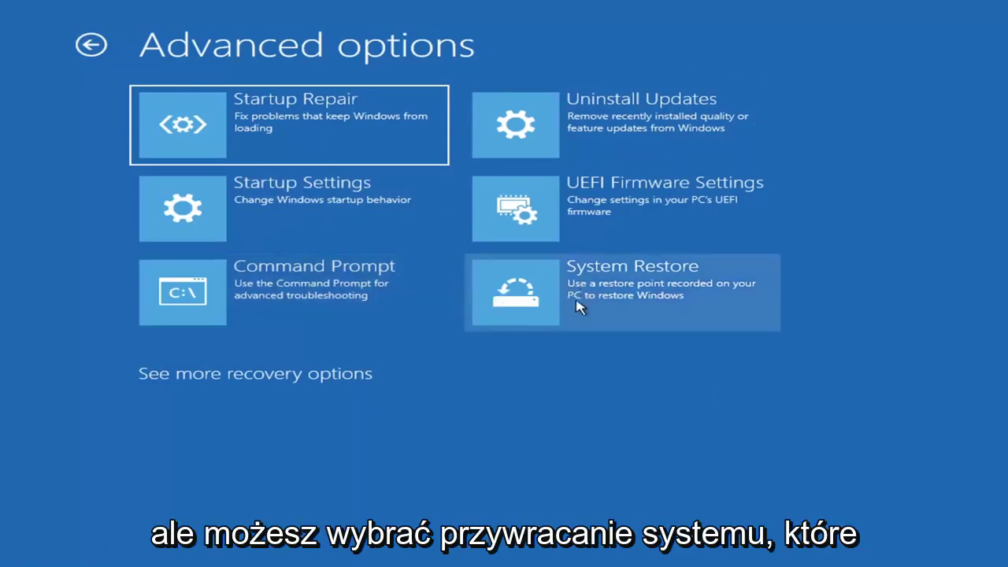
- Restore the system to the manual "Before Updates" restore point of 7/9/2021 12:37:05 PM and restart the computer, dismissing the completion notice
click(630, 307)
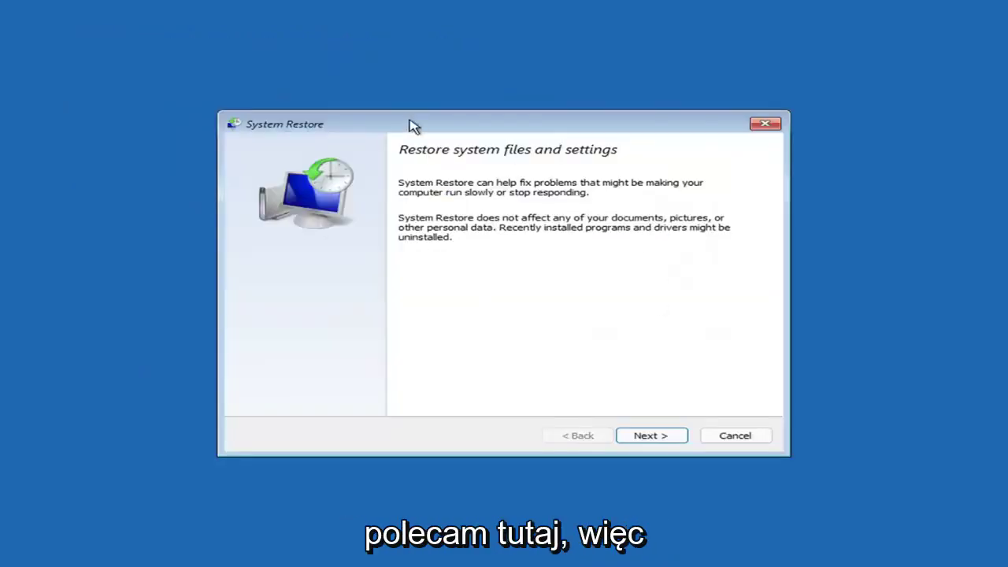
click(638, 435)
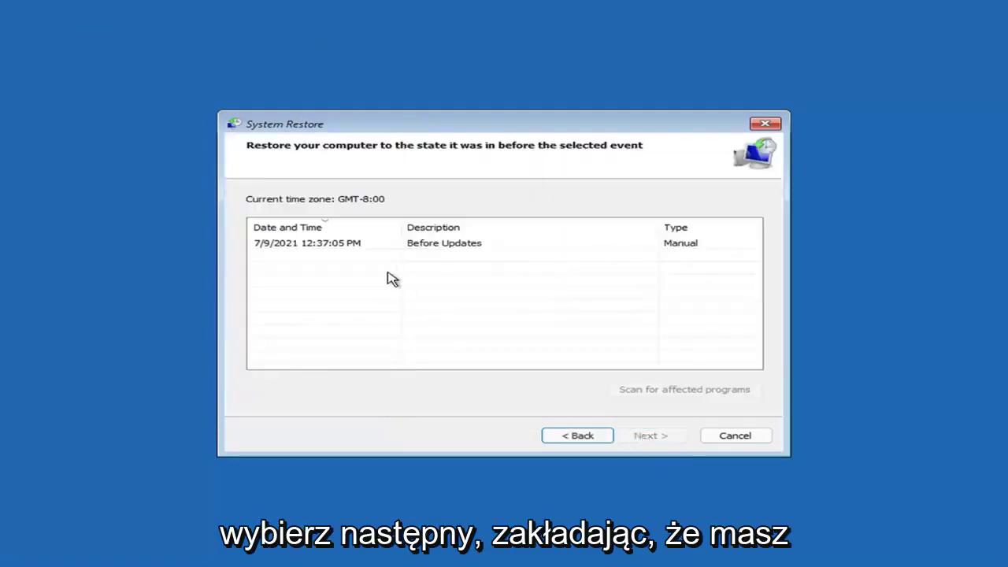
click(309, 248)
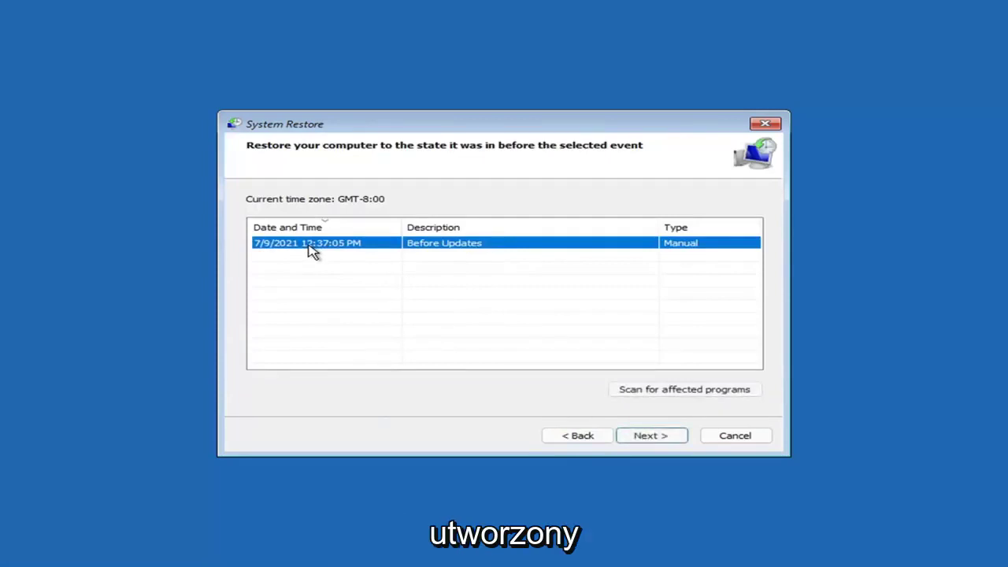
click(664, 437)
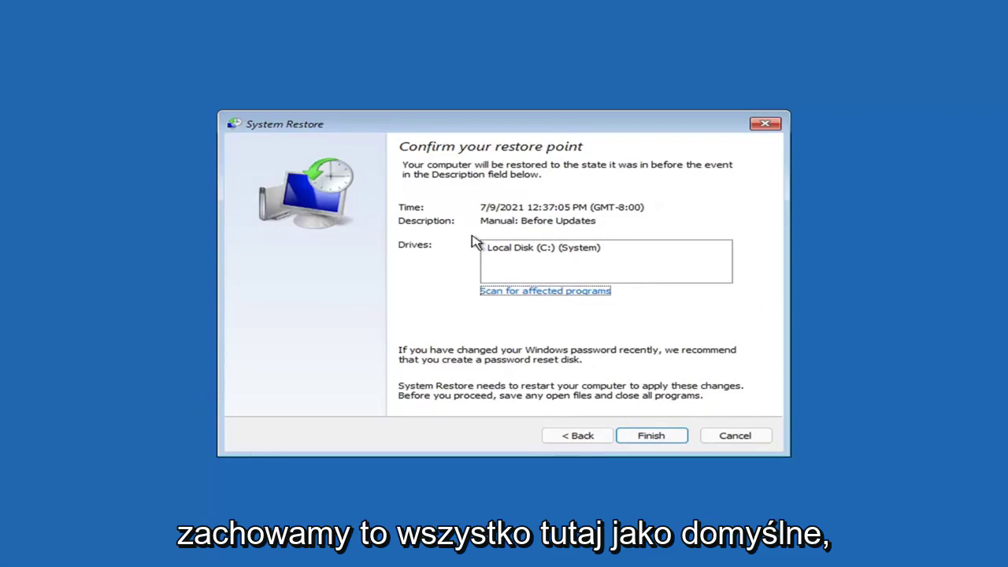
click(653, 439)
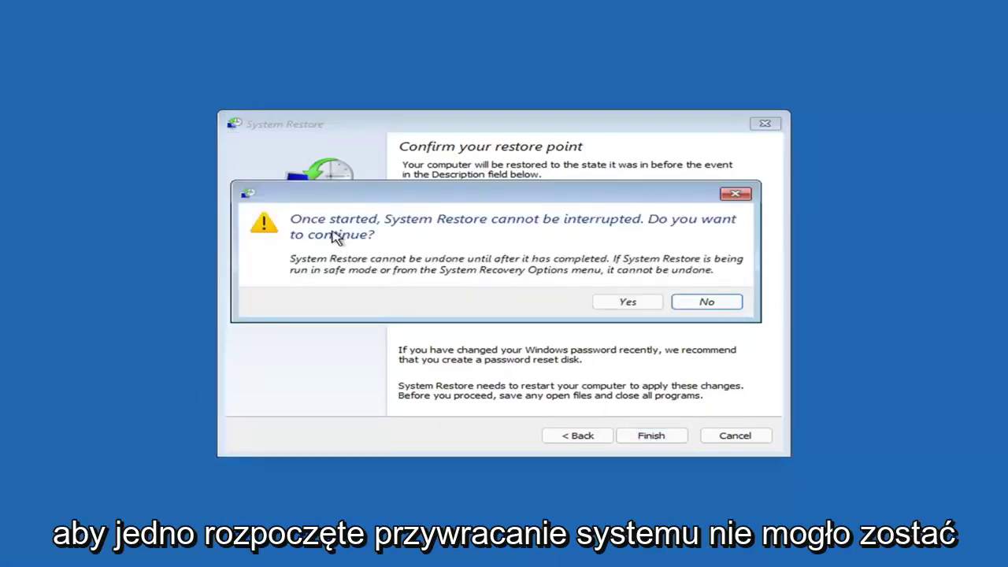
click(630, 306)
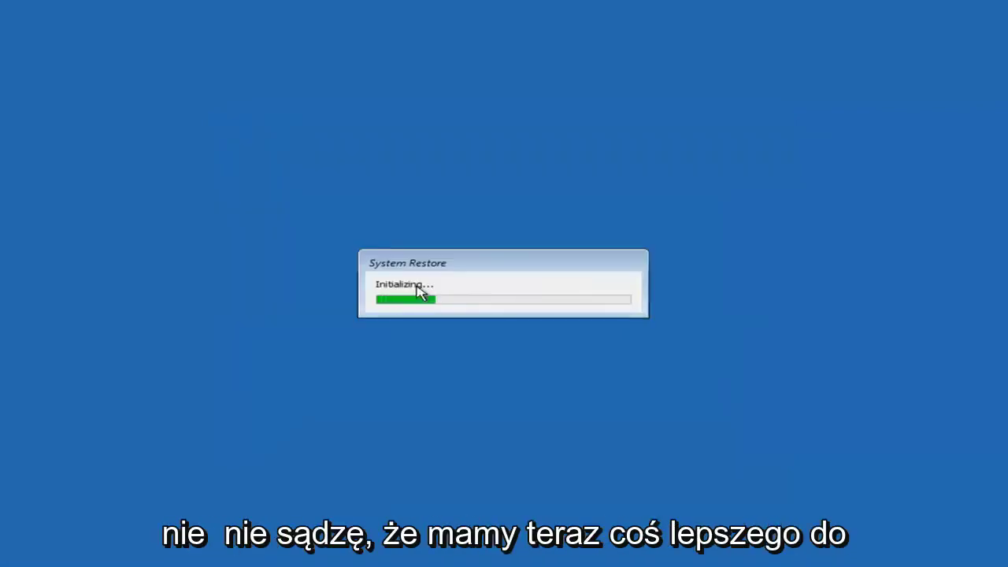
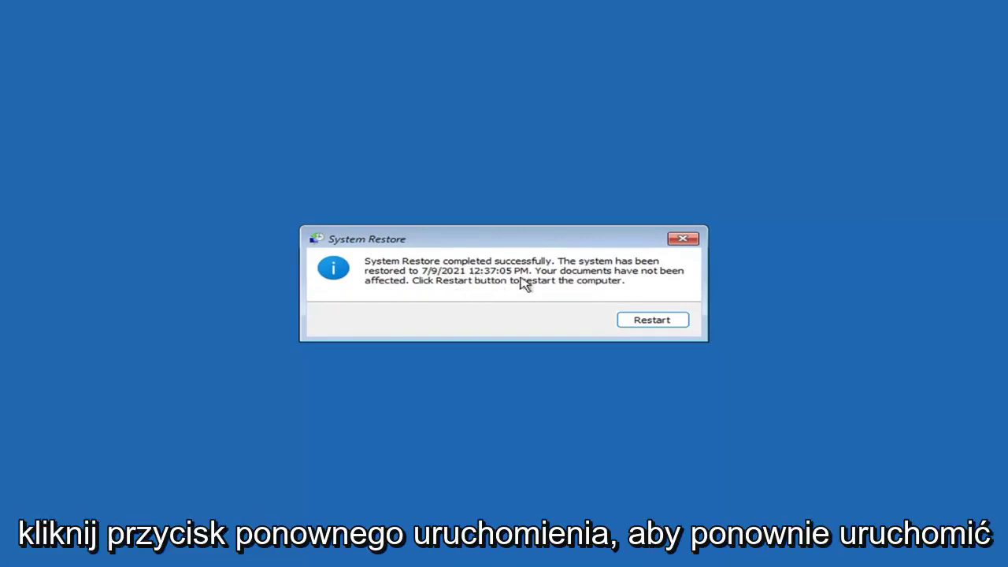
click(648, 323)
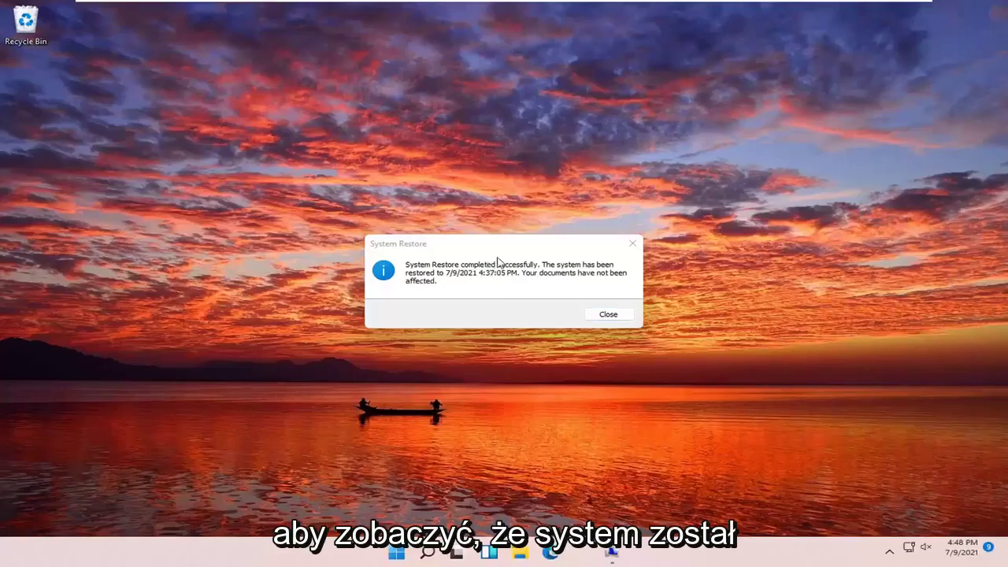
click(633, 244)
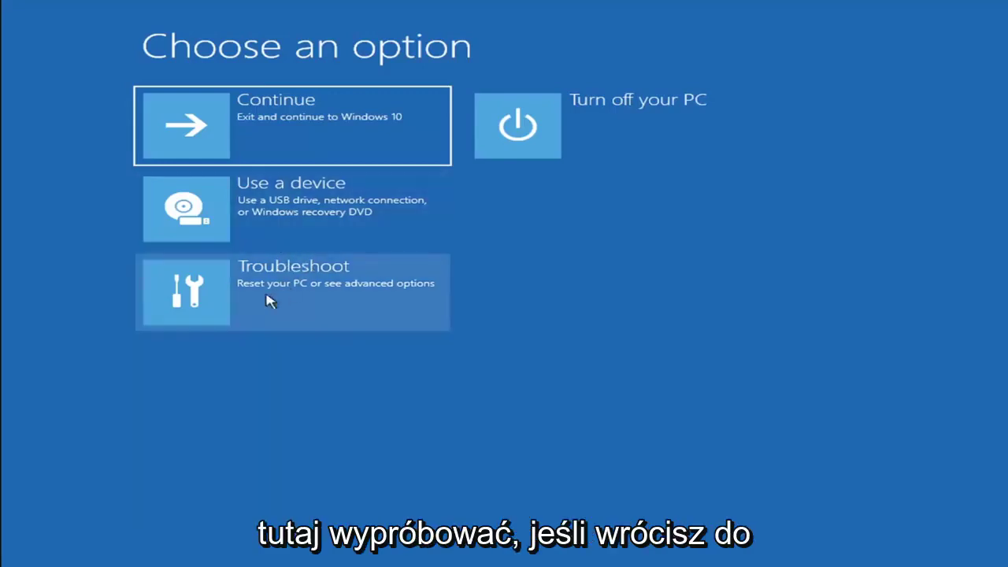
- Examine the Reset this PC choices under Troubleshoot and return to the main recovery options
click(297, 300)
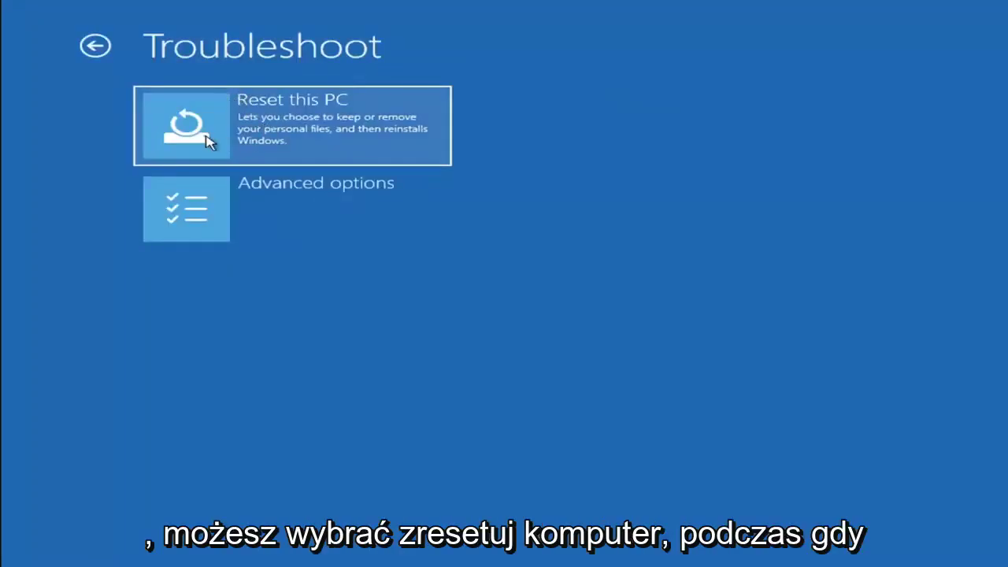
click(330, 140)
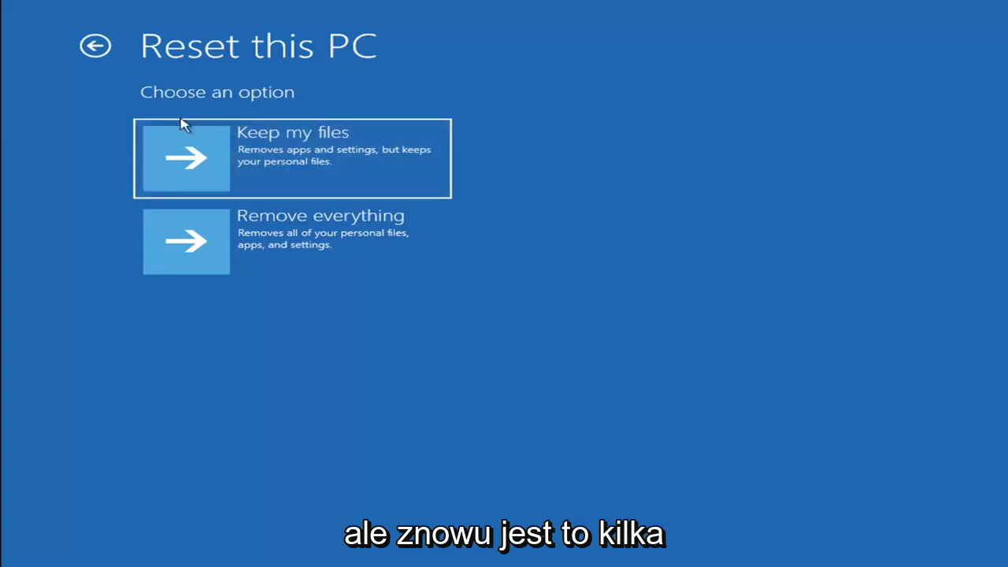
click(96, 46)
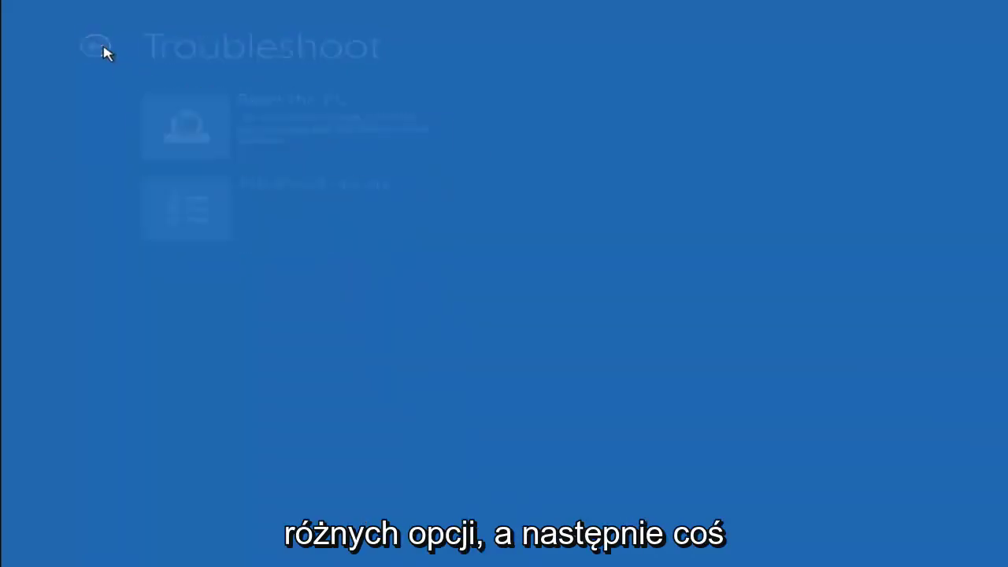
click(107, 51)
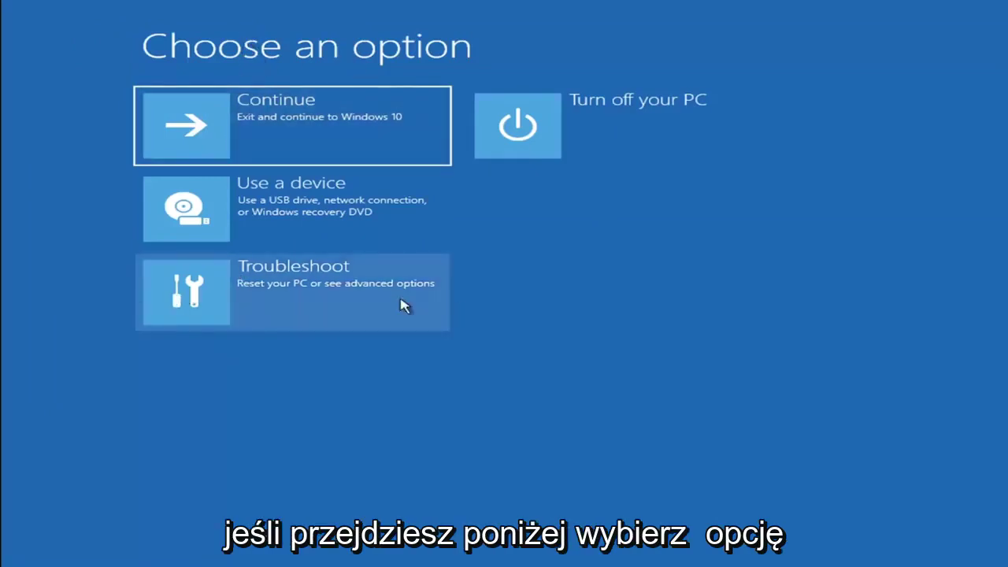
- Open Command Prompt from the advanced recovery options, switch to drive c:, and list its contents with dir
click(308, 295)
click(304, 218)
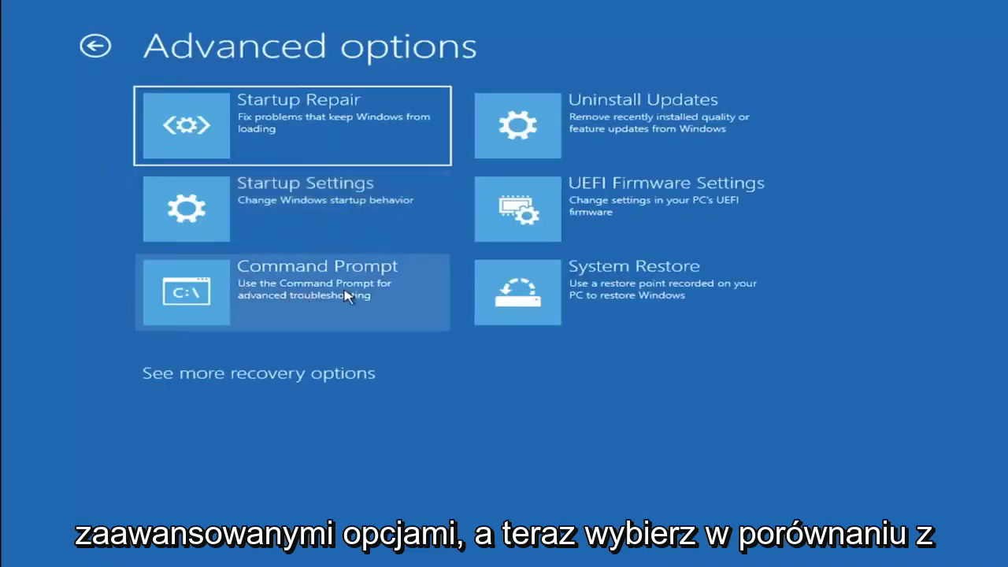
click(244, 293)
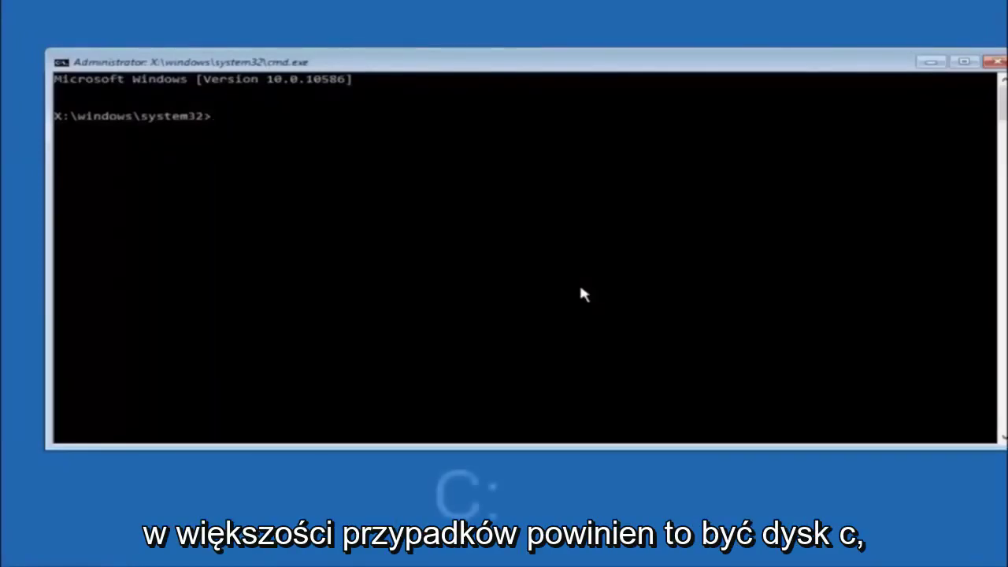
text(c:)
key(Return)
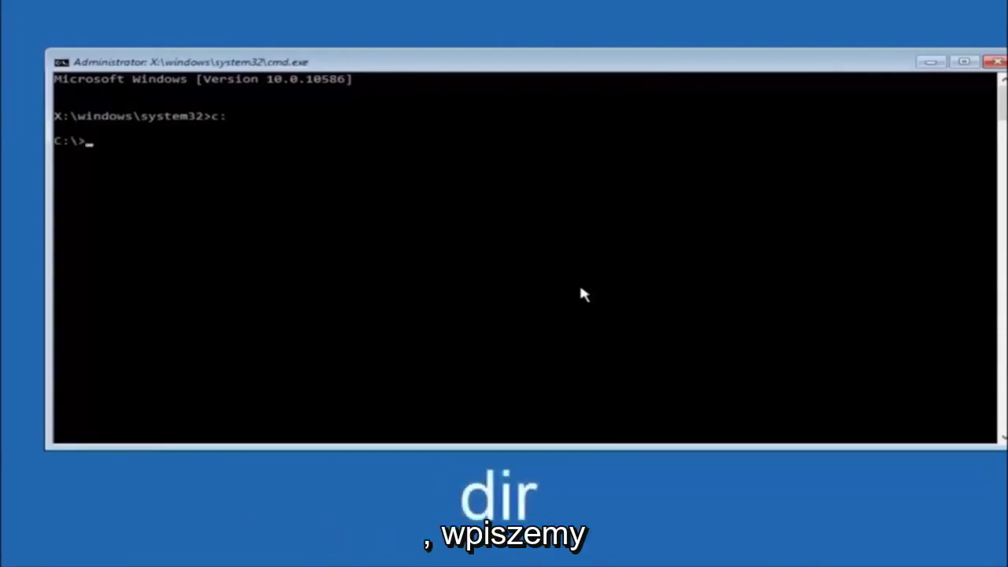
text(dir)
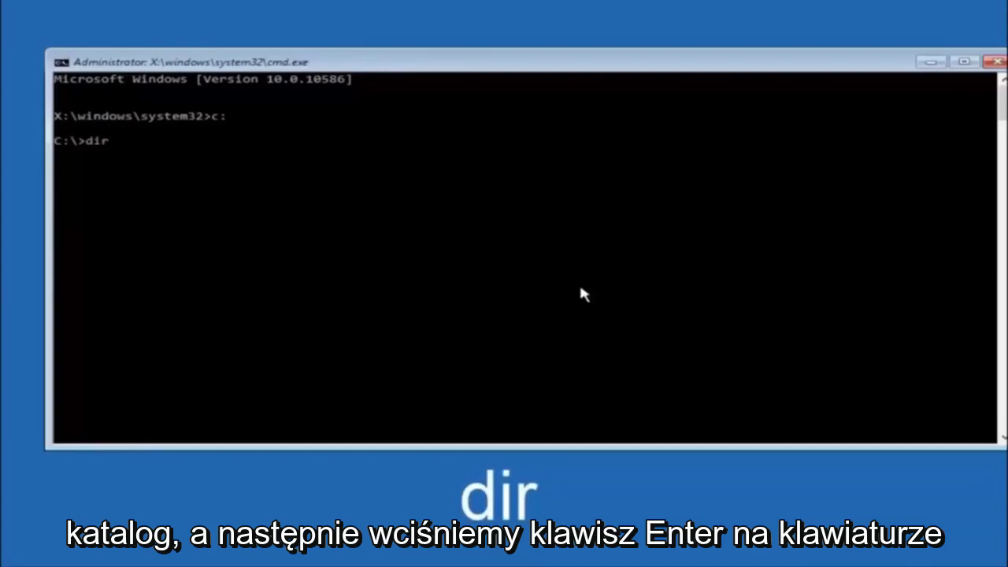
key(Return)
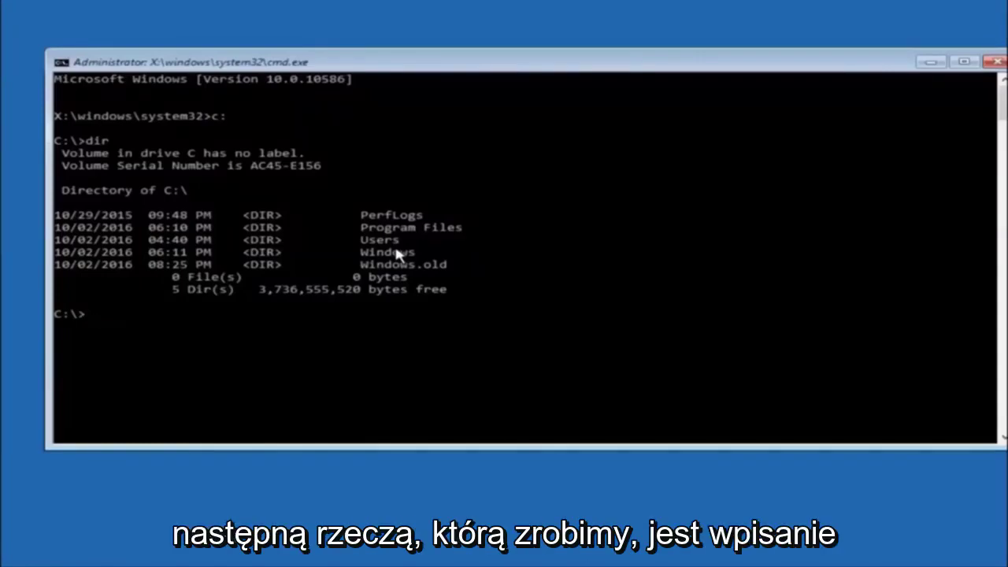
- In \windows\system32\config, make a folder named backup and copy all files into it with "copy *.* backup"
text(cd \windows\system32\config)
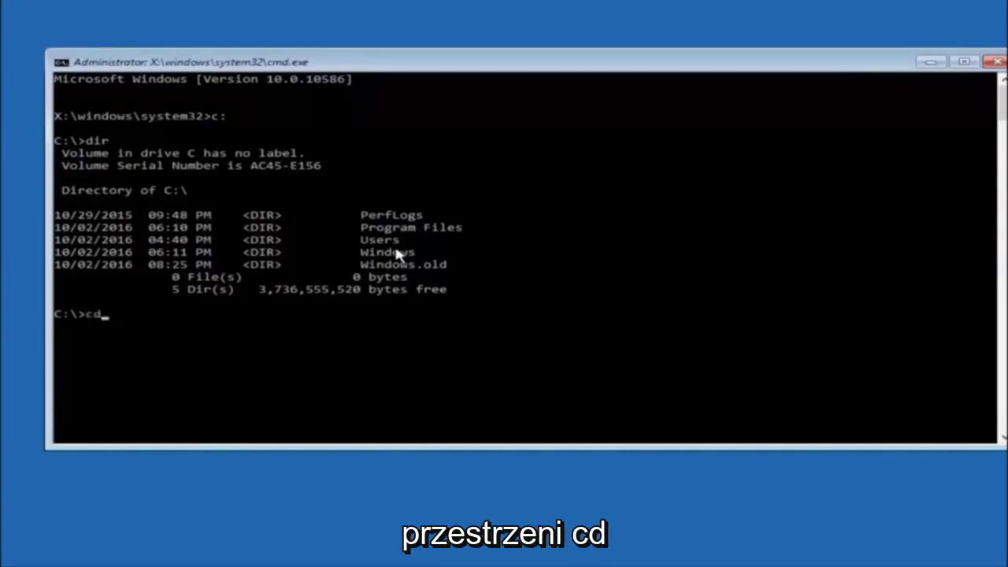
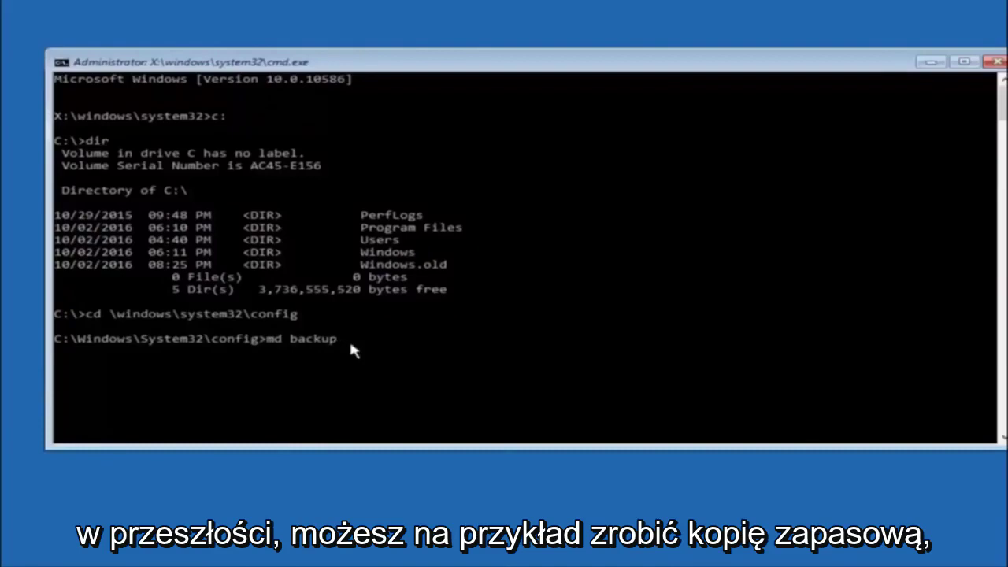
text(1)
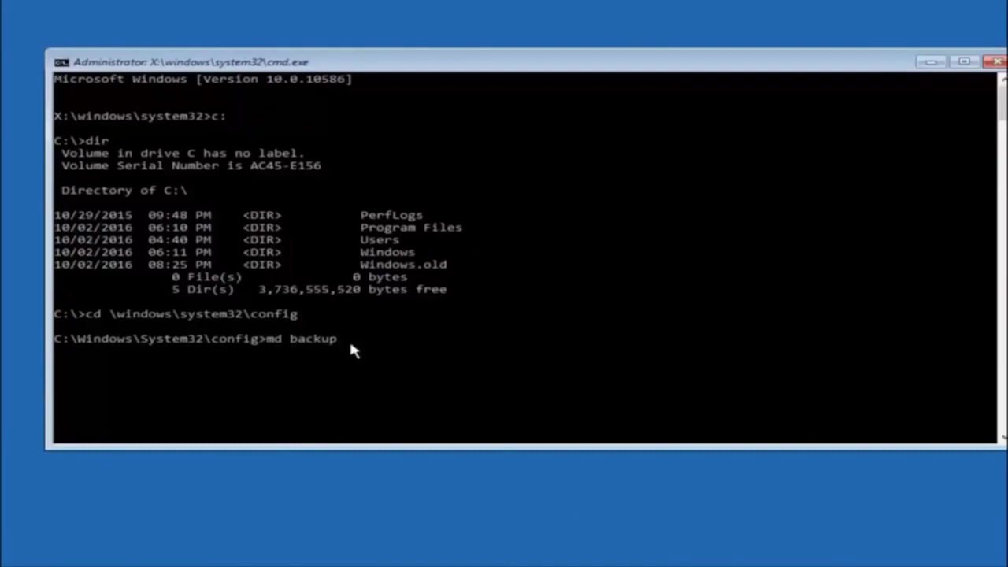
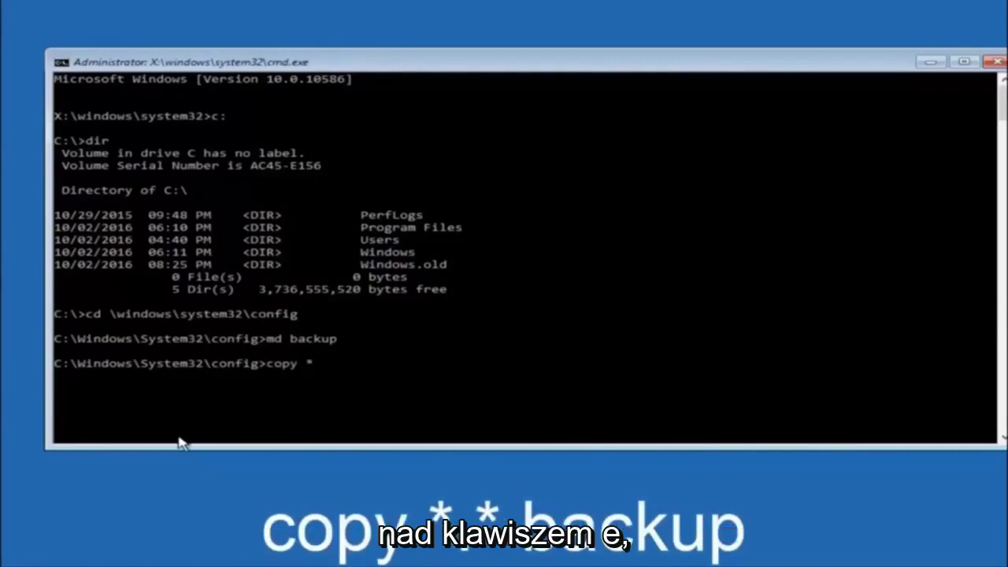
text(.)
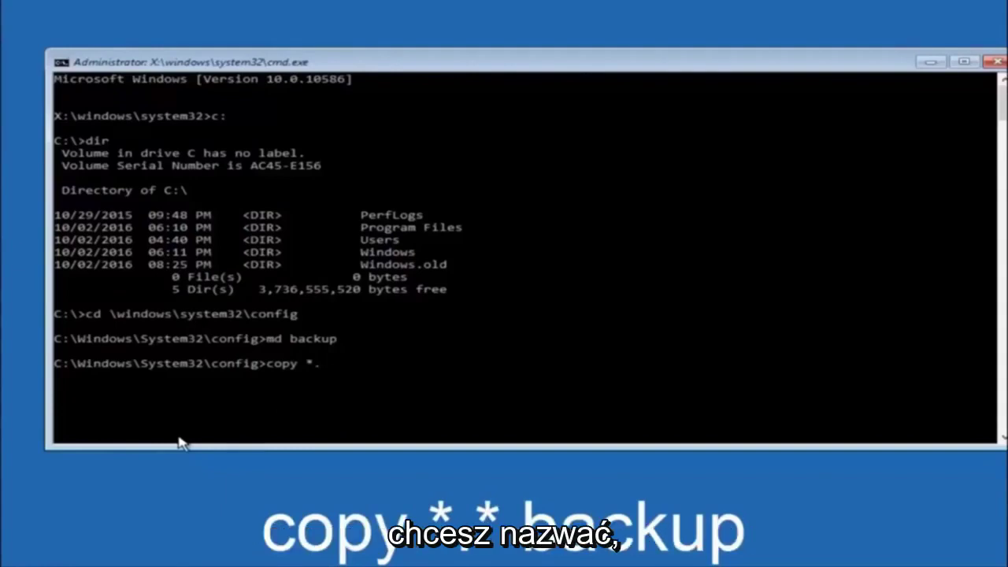
text(*)
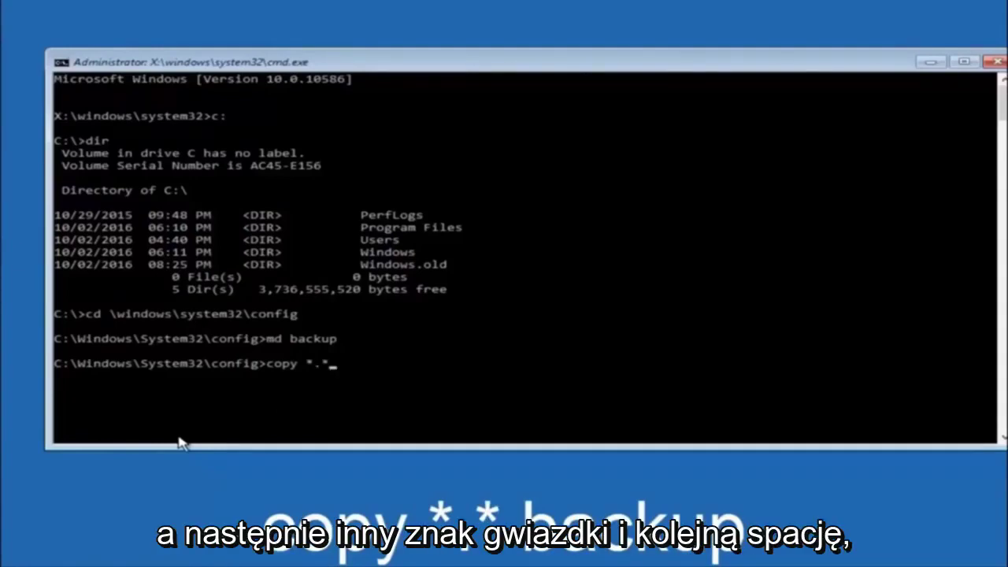
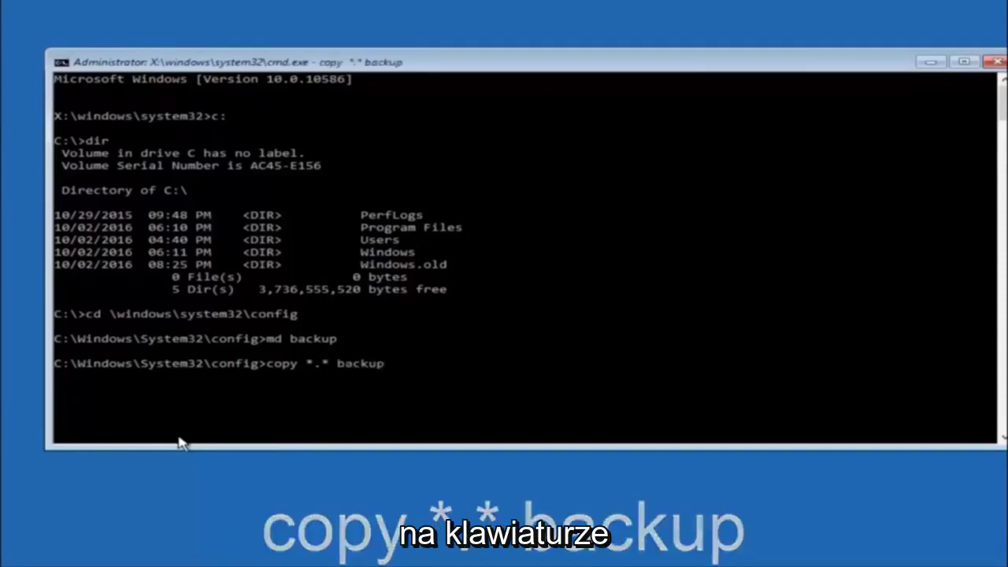
- Run the copy into the backup folder, and go into the regback subfolder with "CD regback" to list its contents with dir
key(Return)
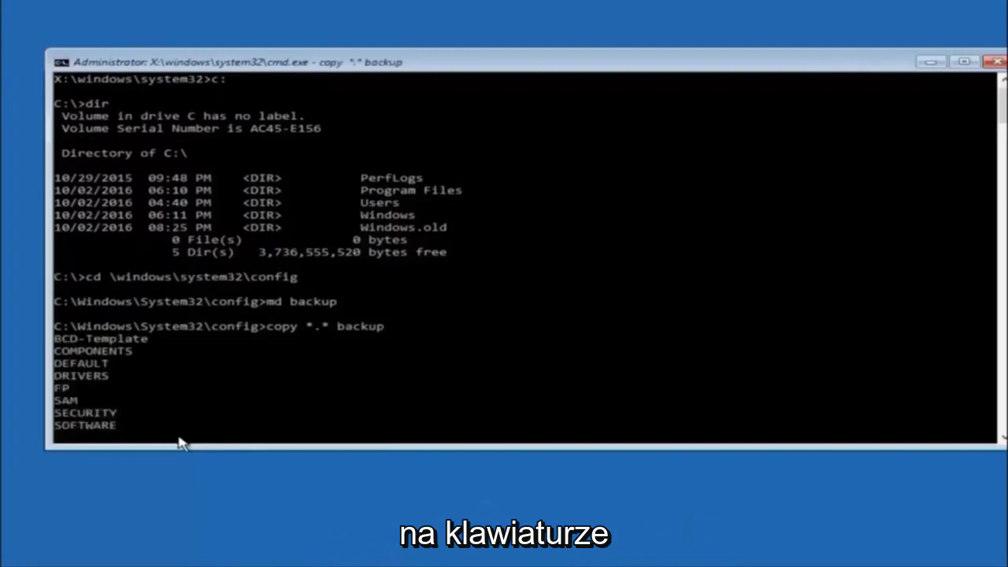
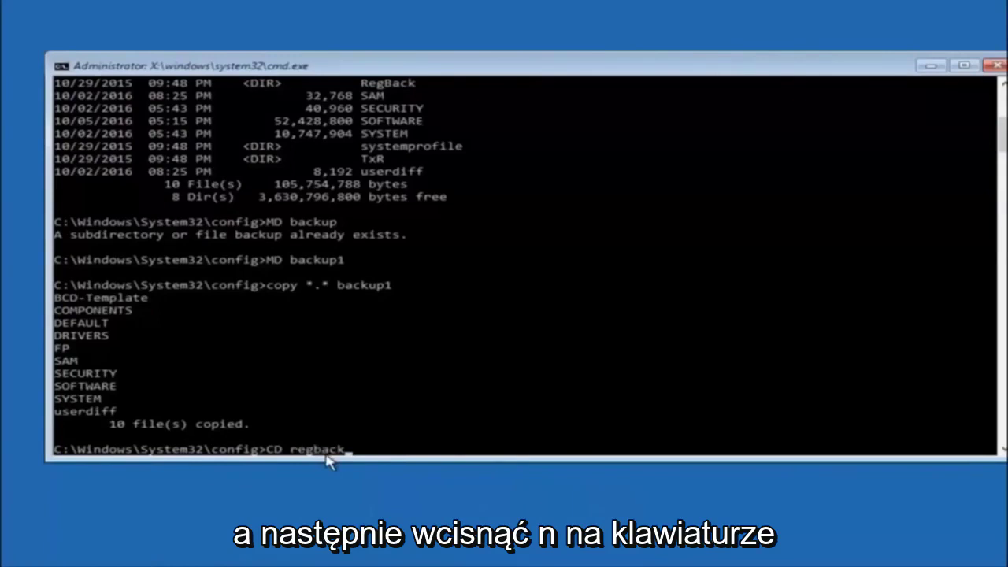
key(Return)
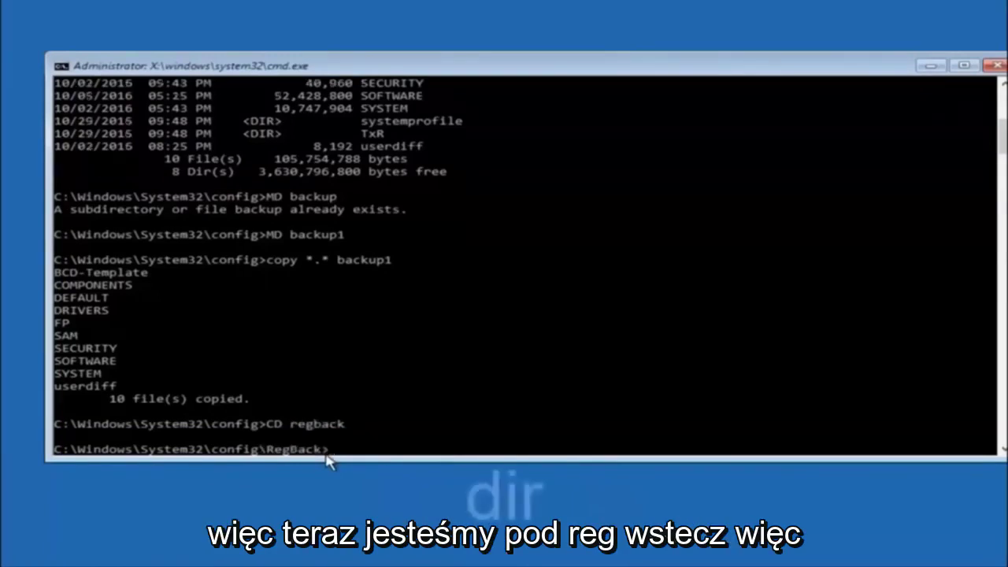
text(dir)
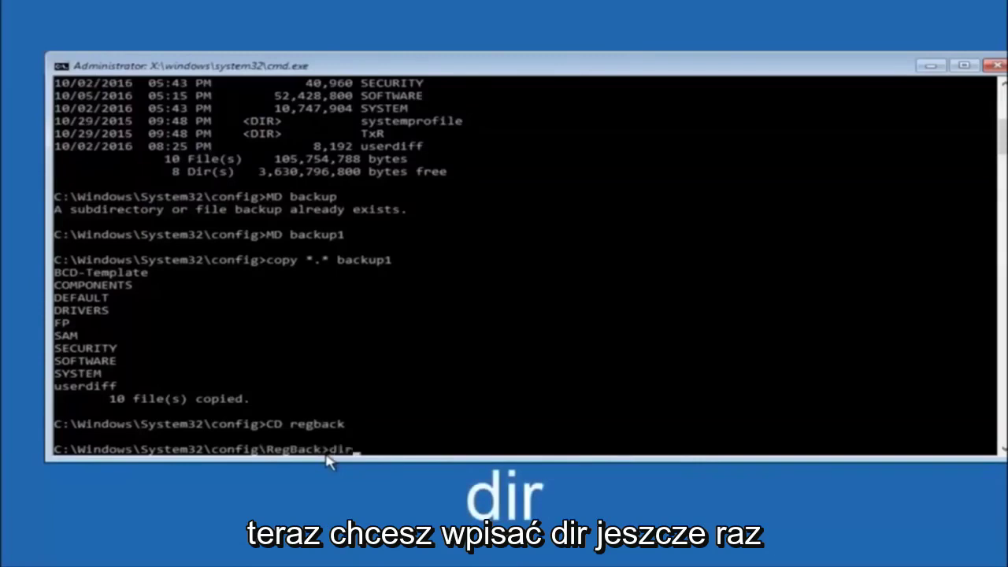
key(Return)
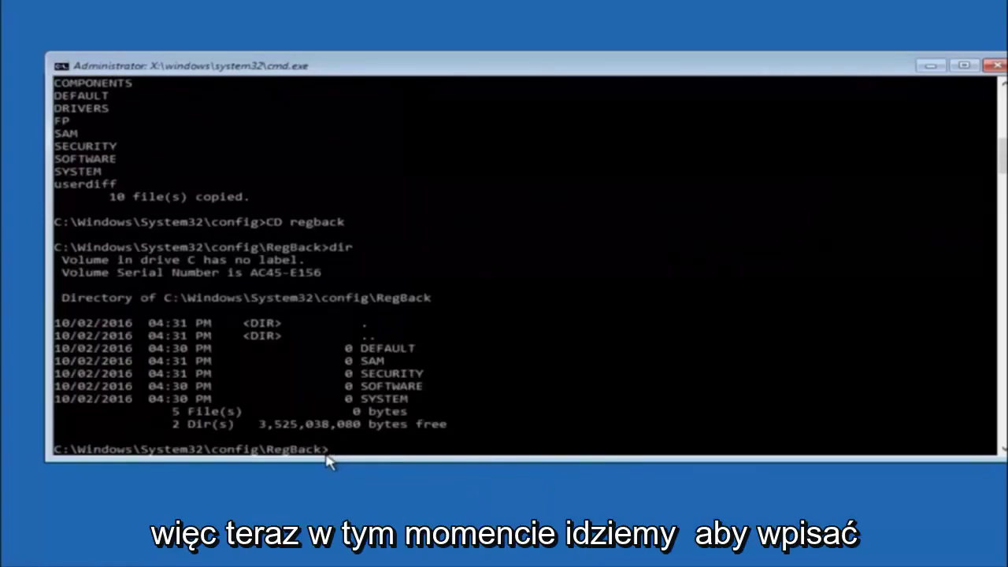
- Copy all RegBack files into the parent config folder with "copy *.* ..", answer A to overwrite all, and close Command Prompt
text(copy *.* ..)
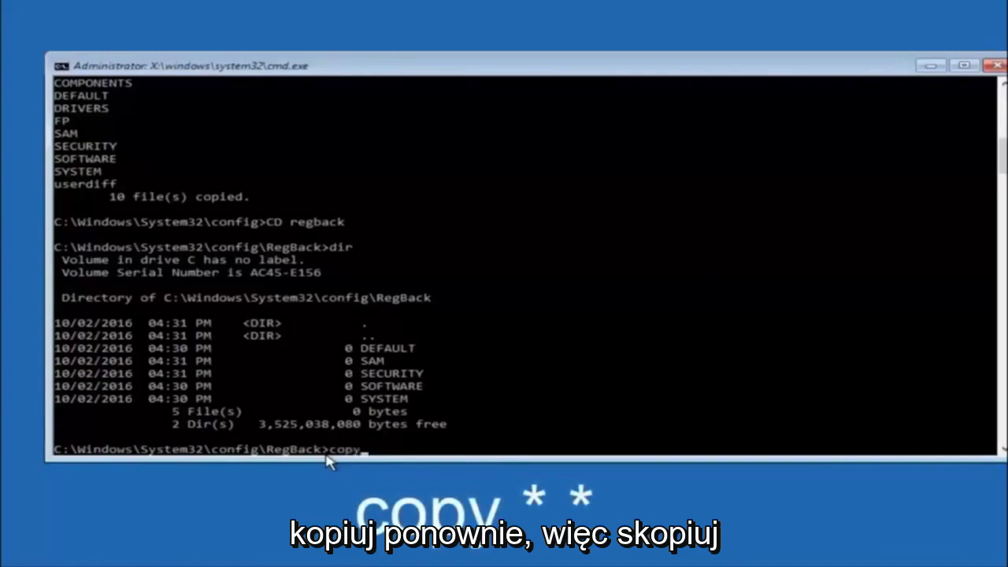
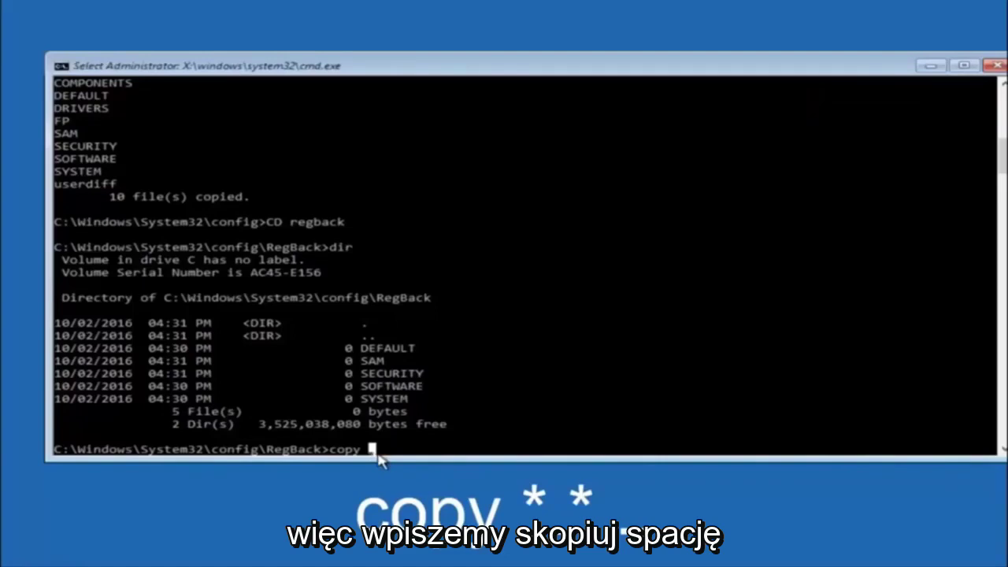
text(*.)
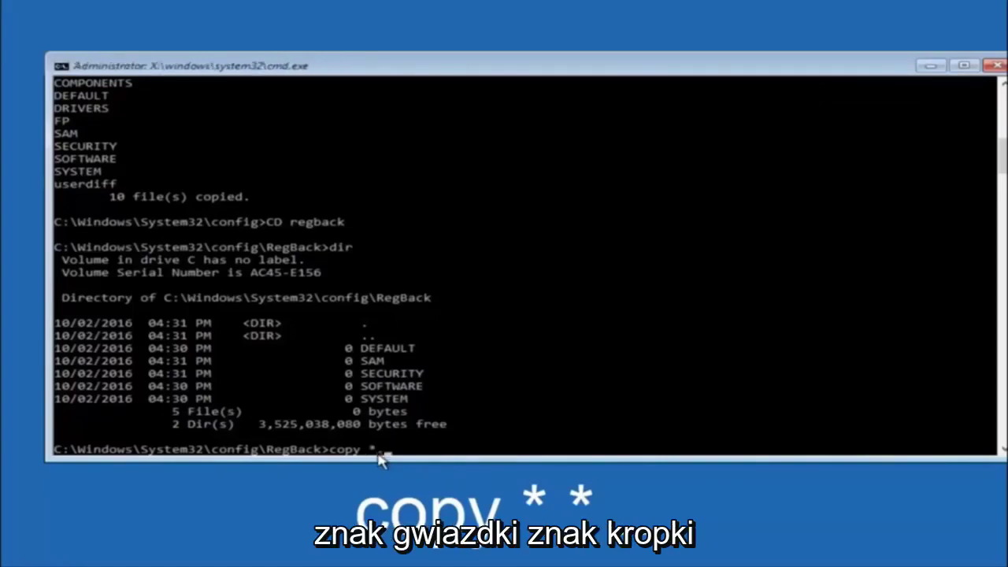
text(*)
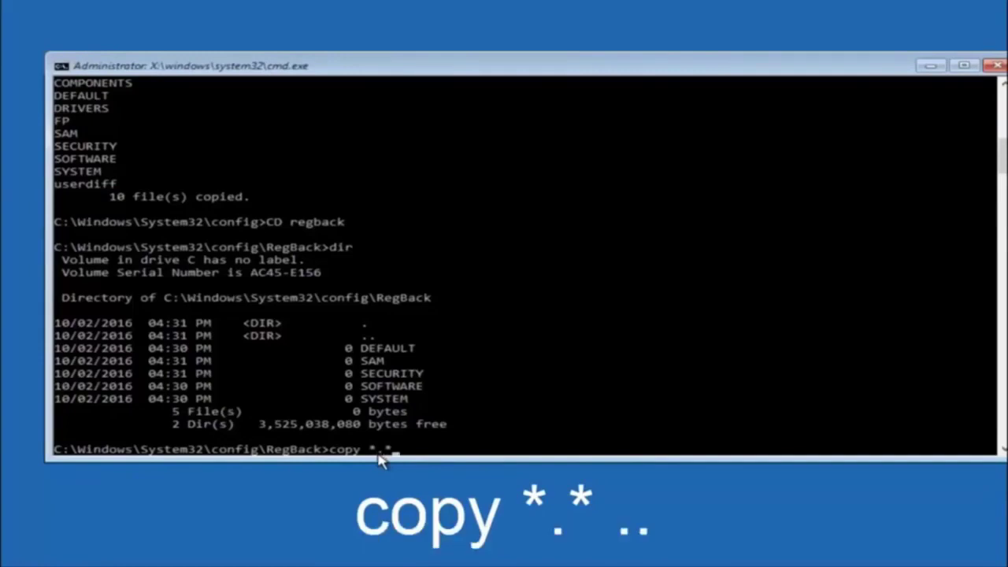
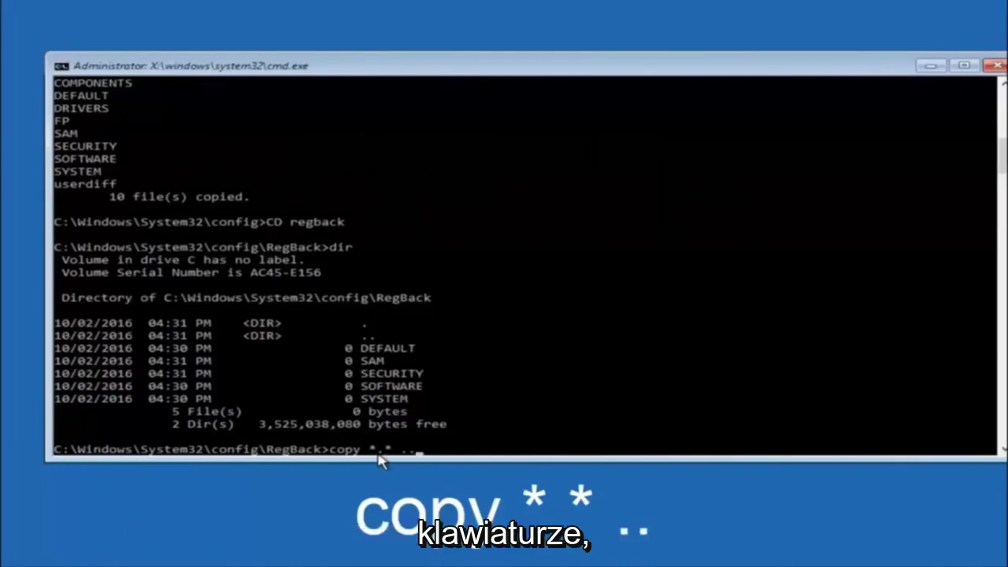
key(Return)
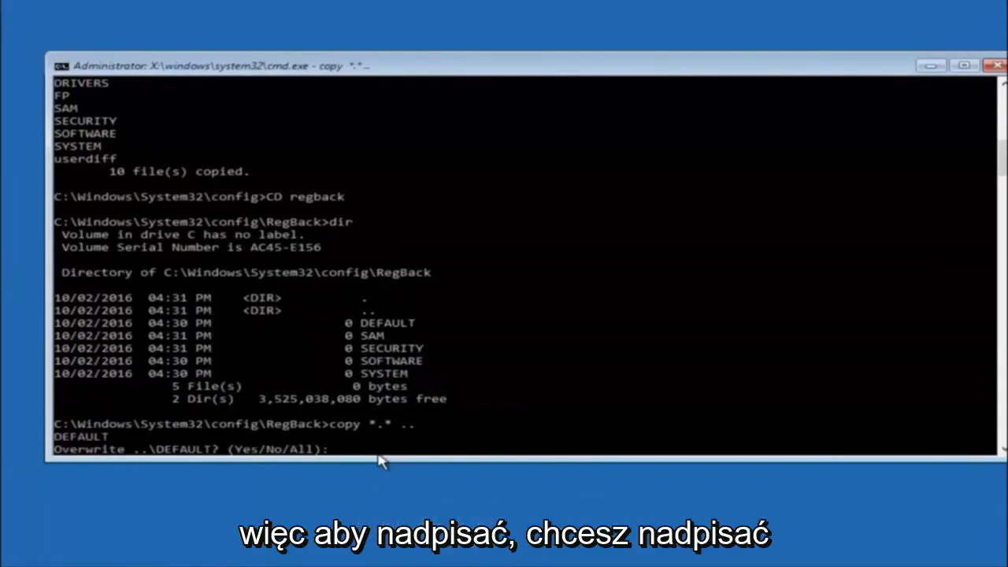
text(A)
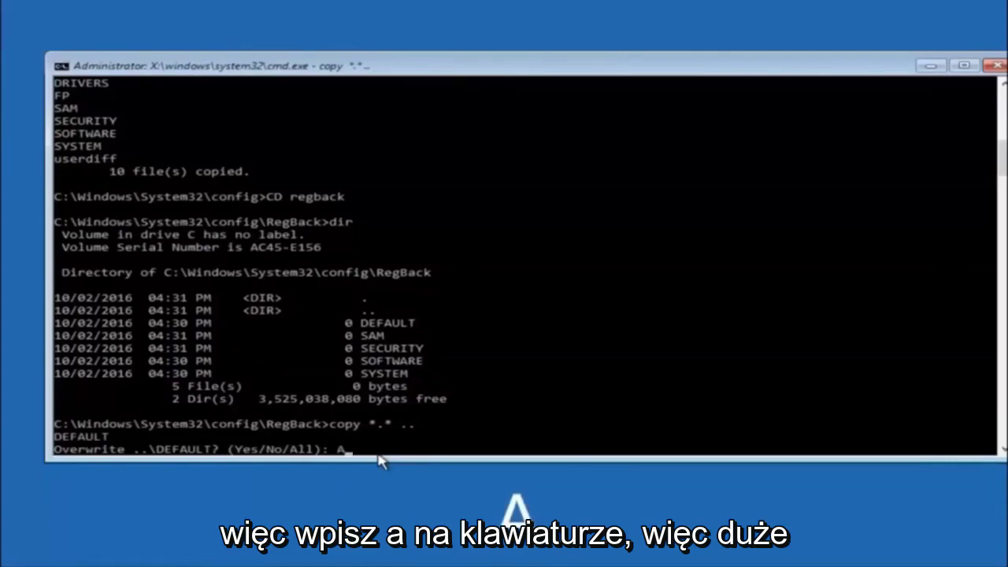
key(Return)
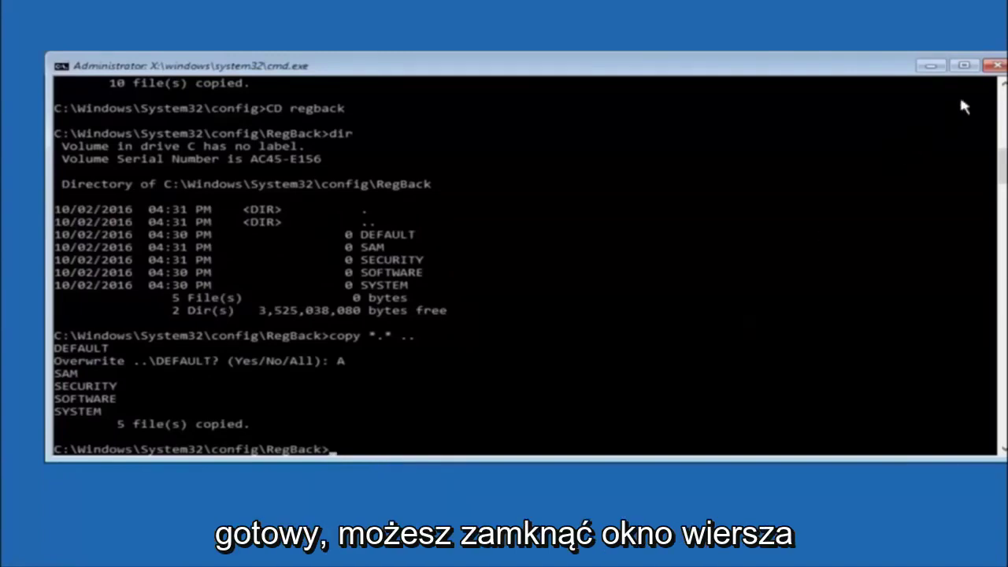
click(997, 64)
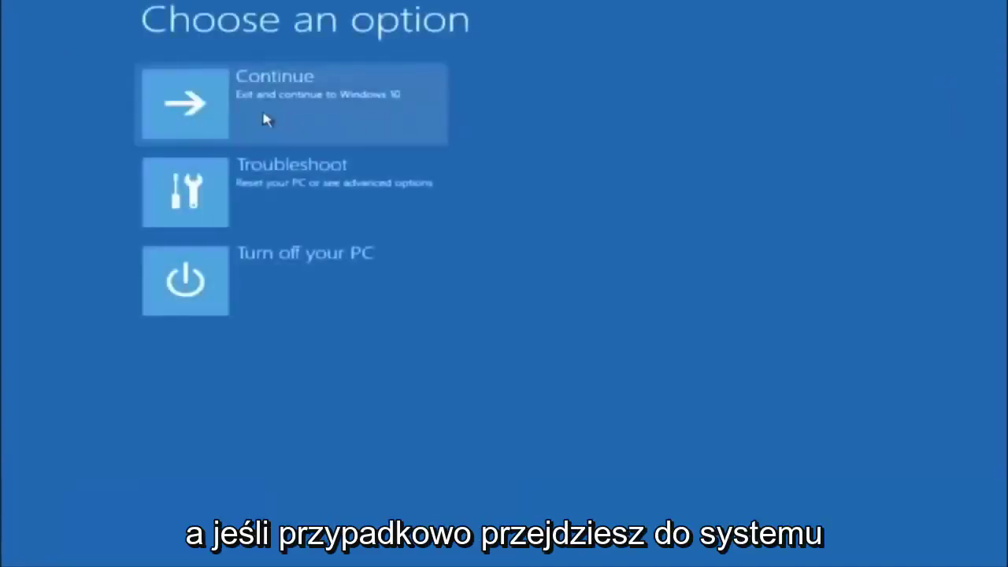